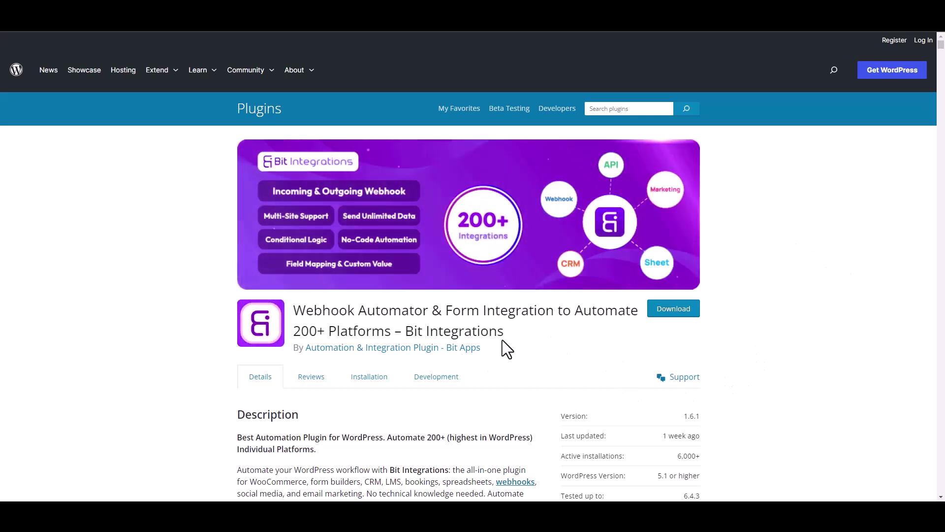
# Start a new Bit Integrations integration with Elementor as the trigger
pyautogui.moveTo(407, 331); pyautogui.dragTo(515, 341)
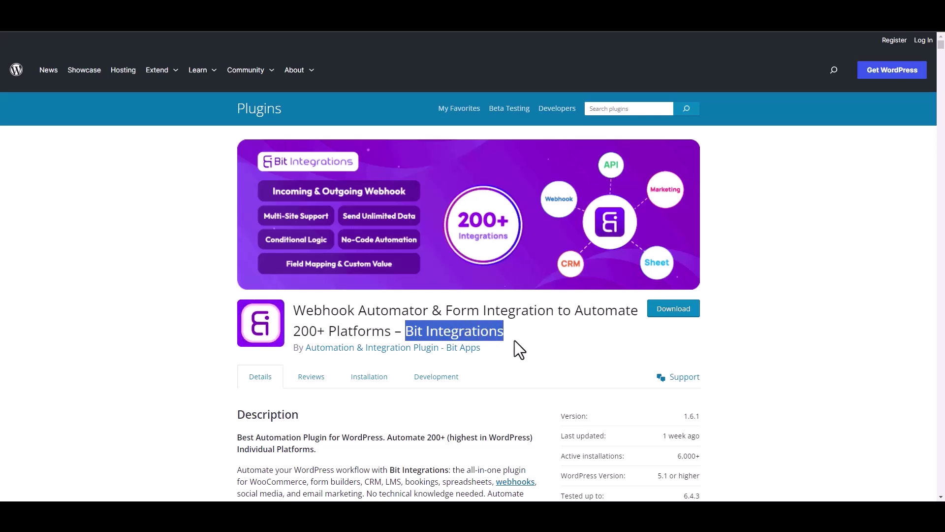
pyautogui.click(521, 344)
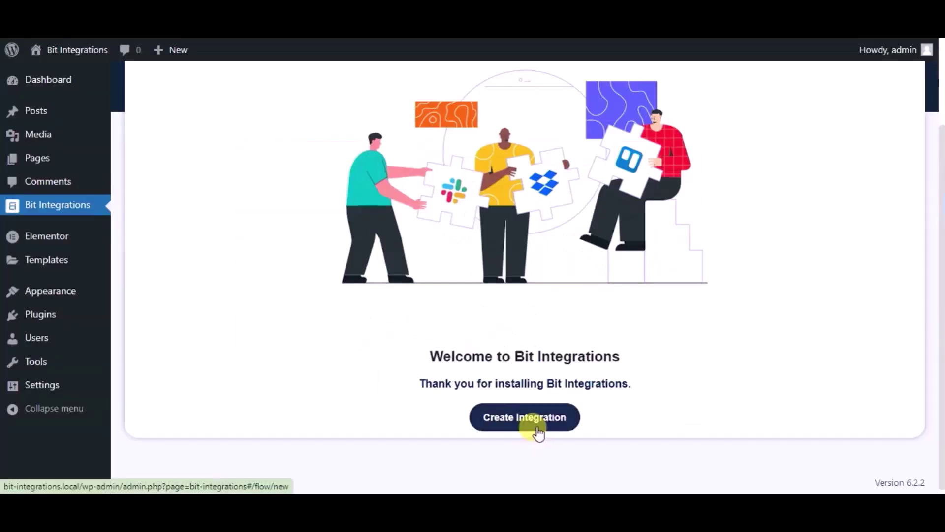
pyautogui.click(531, 418)
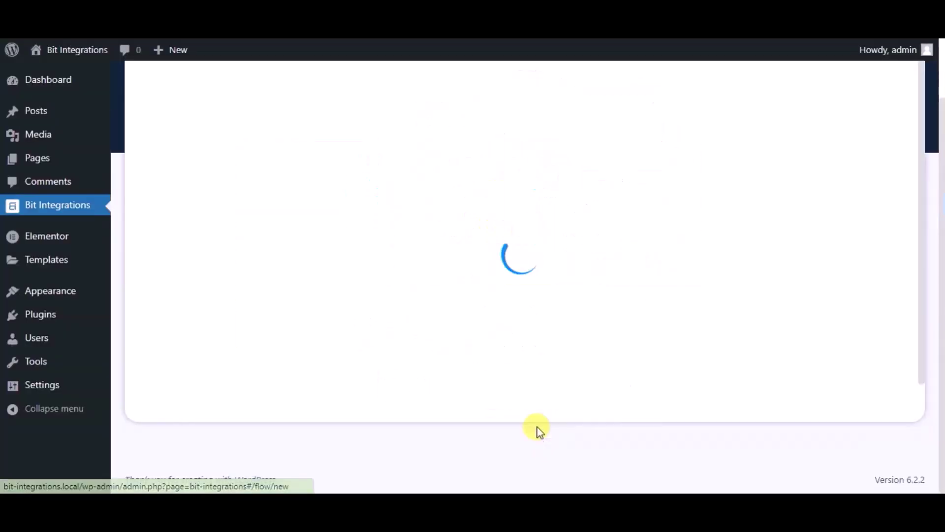
pyautogui.write('ele')
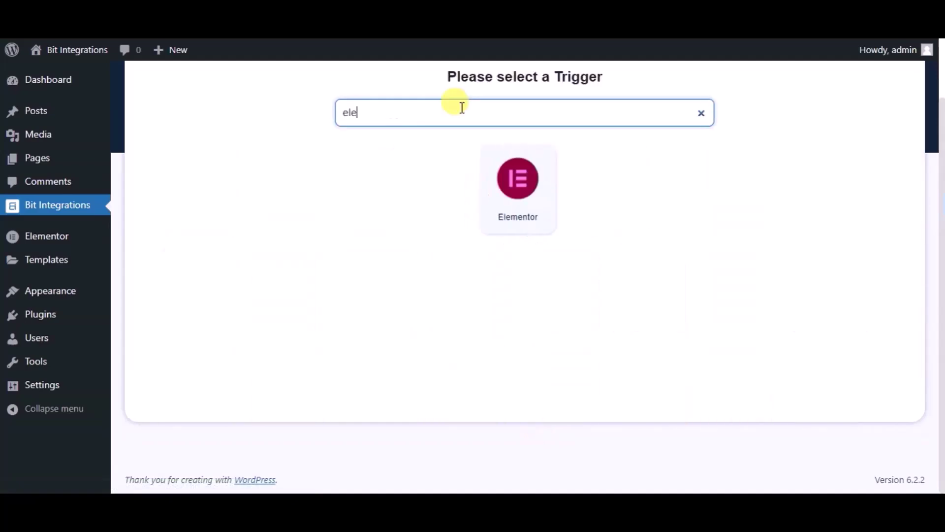
pyautogui.click(483, 169)
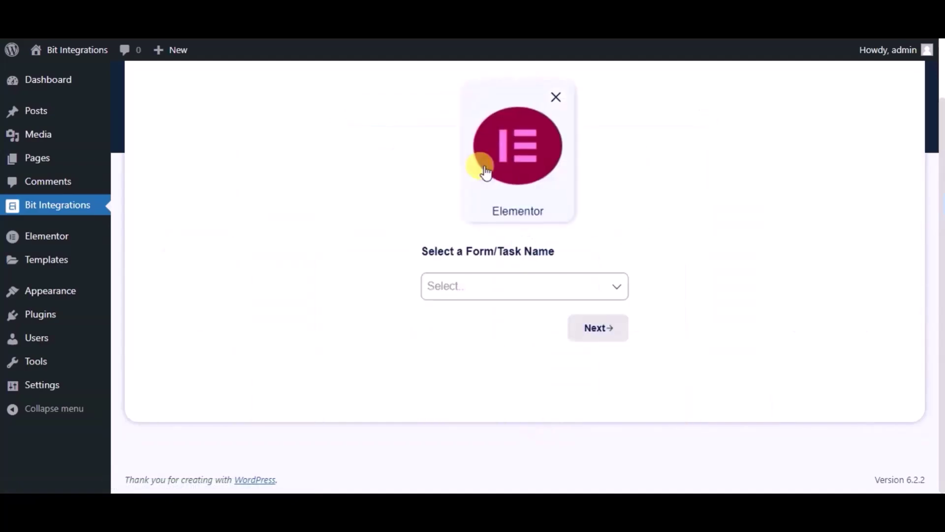
# Pick Contact Form as the trigger form and Zapier as the action
pyautogui.click(489, 285)
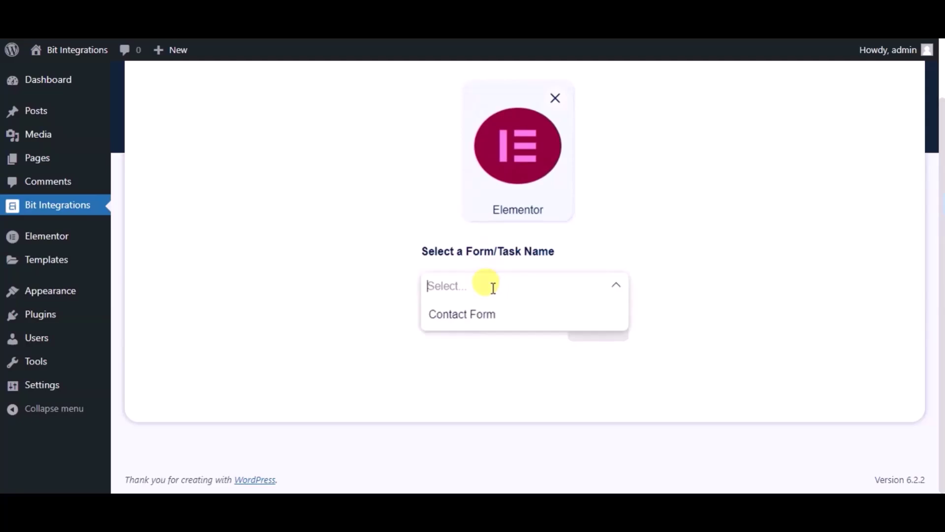
pyautogui.click(491, 327)
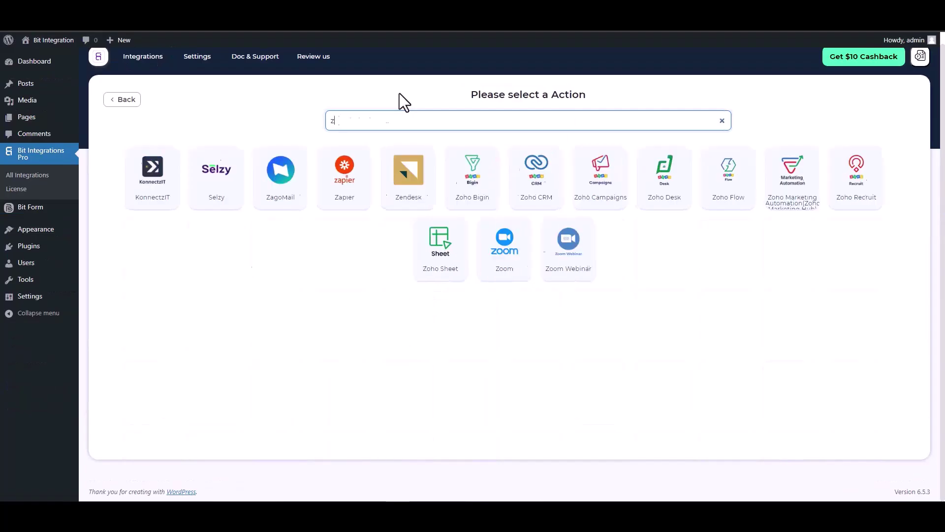
pyautogui.write('ap')
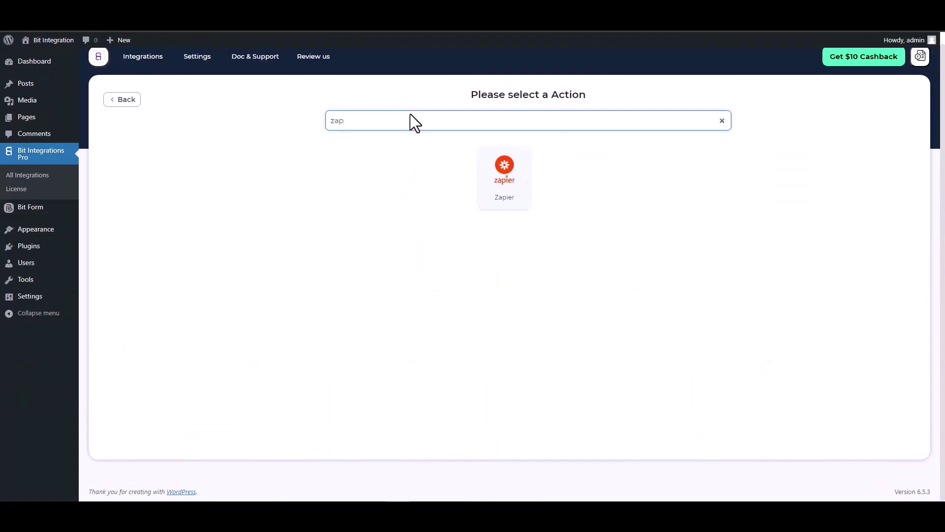
pyautogui.click(500, 187)
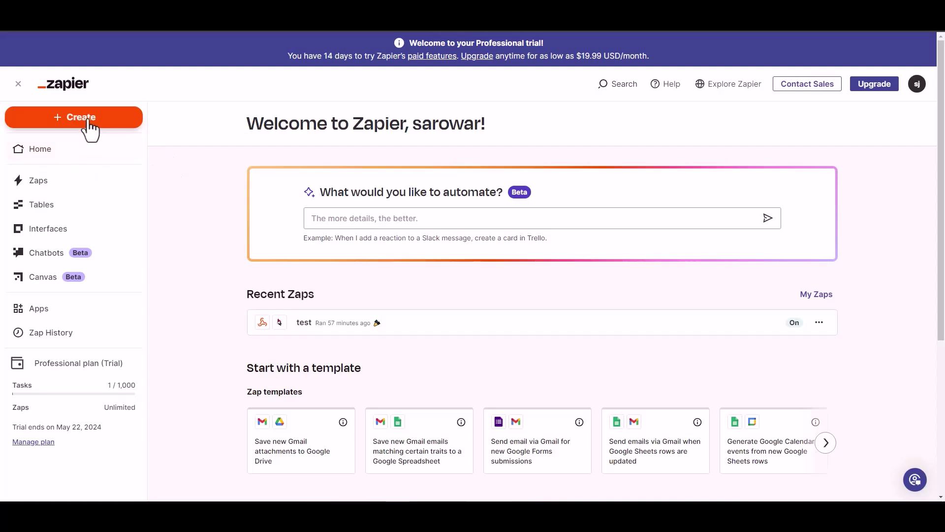
# Create a new blank Zap with Webhooks by Zapier as its trigger app
pyautogui.click(86, 120)
pyautogui.click(164, 157)
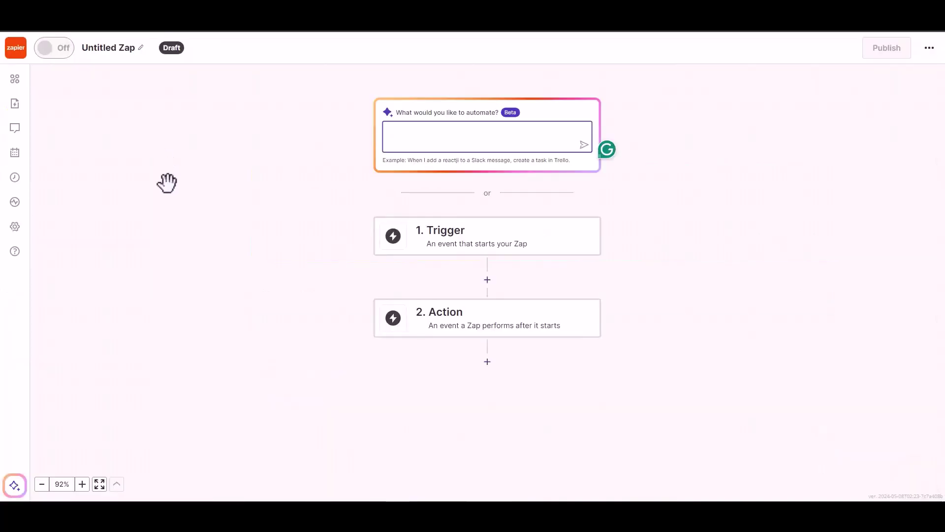
pyautogui.click(459, 243)
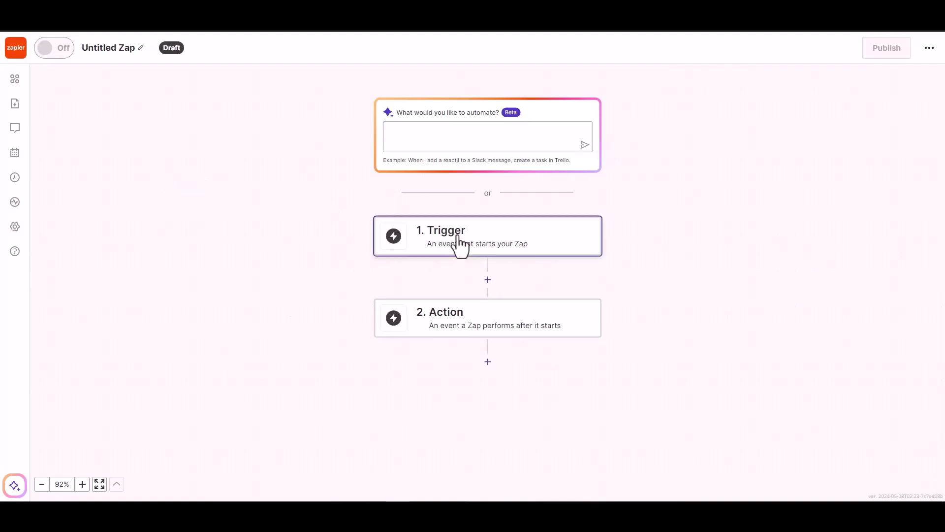
pyautogui.click(460, 244)
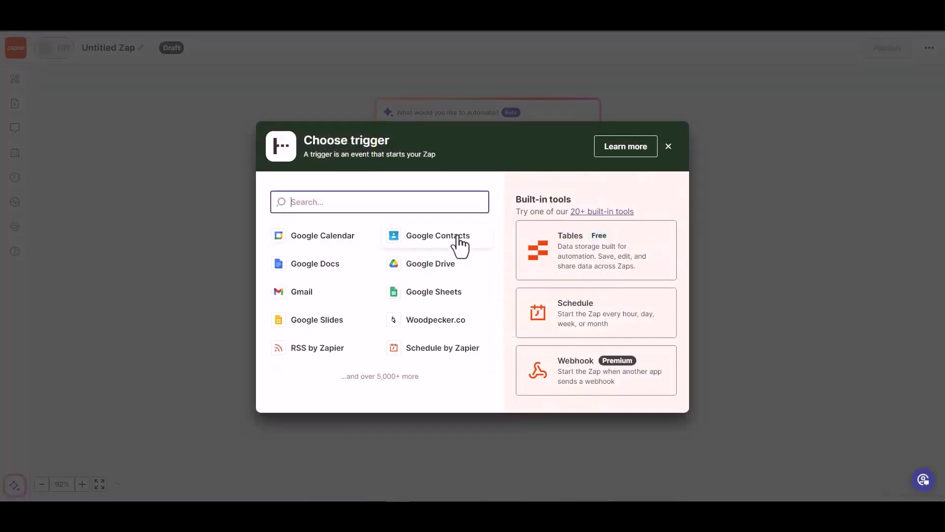
pyautogui.click(576, 380)
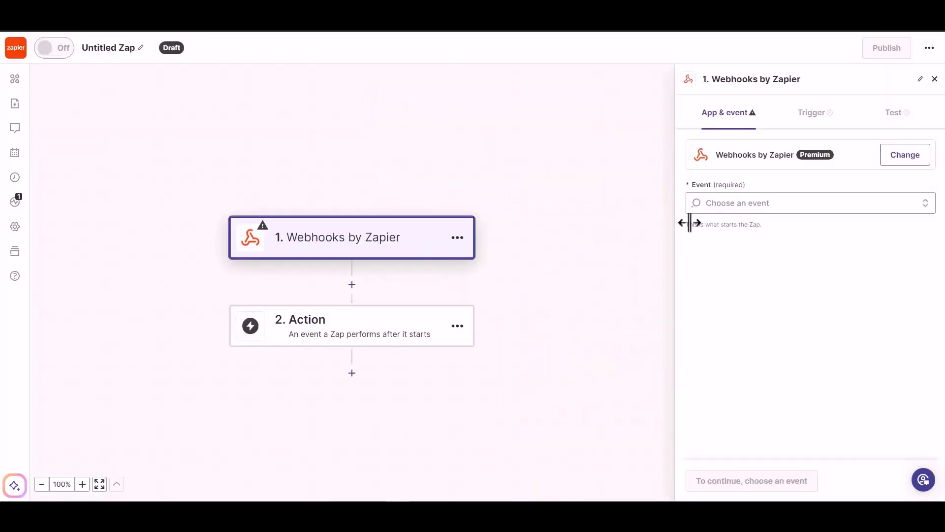
# Set the trigger event to Catch Hook and continue to the test step
pyautogui.click(759, 205)
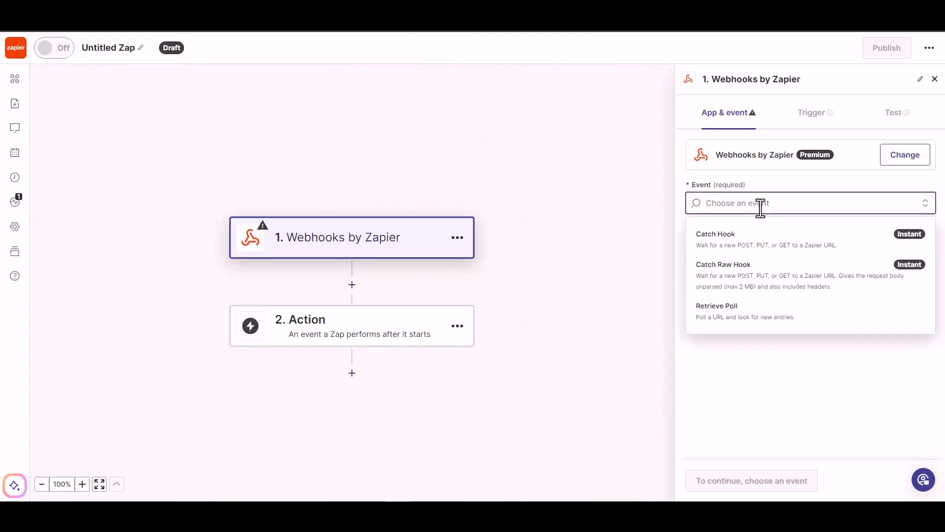
pyautogui.click(756, 239)
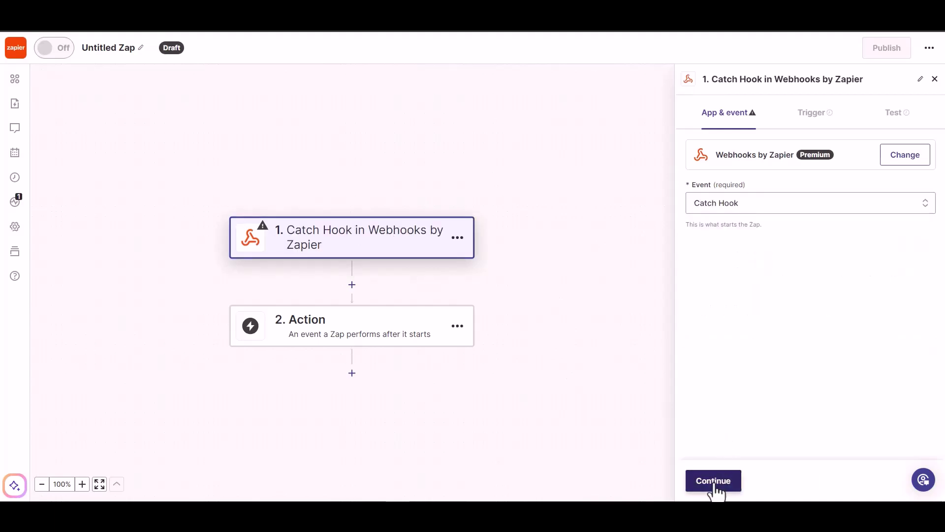
pyautogui.click(714, 485)
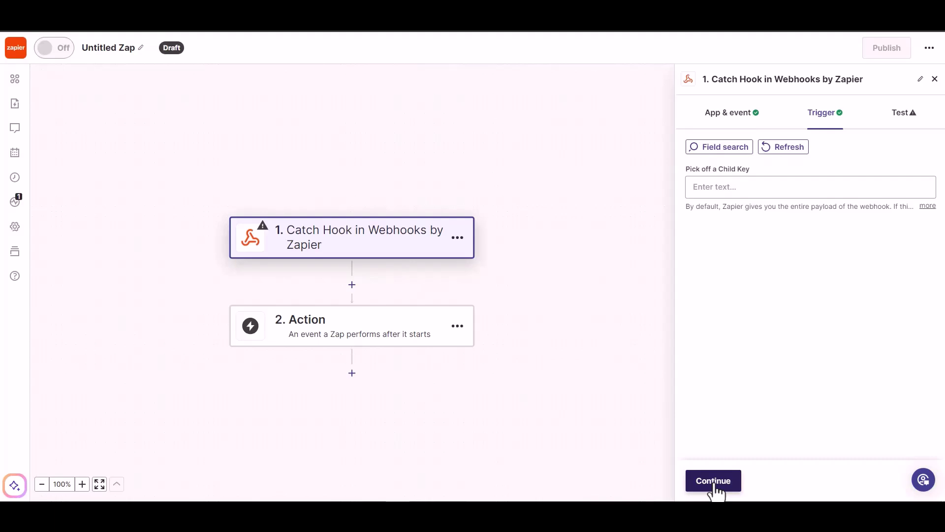
pyautogui.click(714, 481)
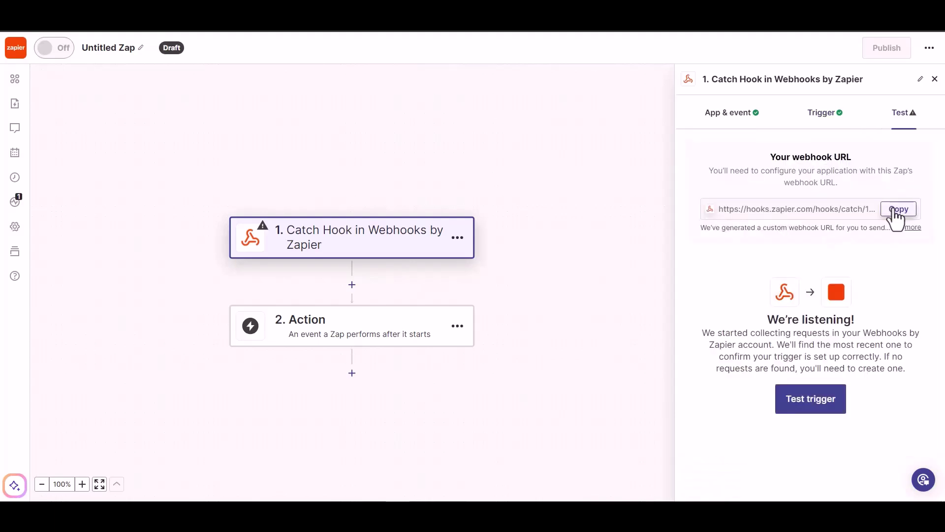
# Copy the Zap's webhook URL into the Bit Integrations Link field
pyautogui.click(896, 213)
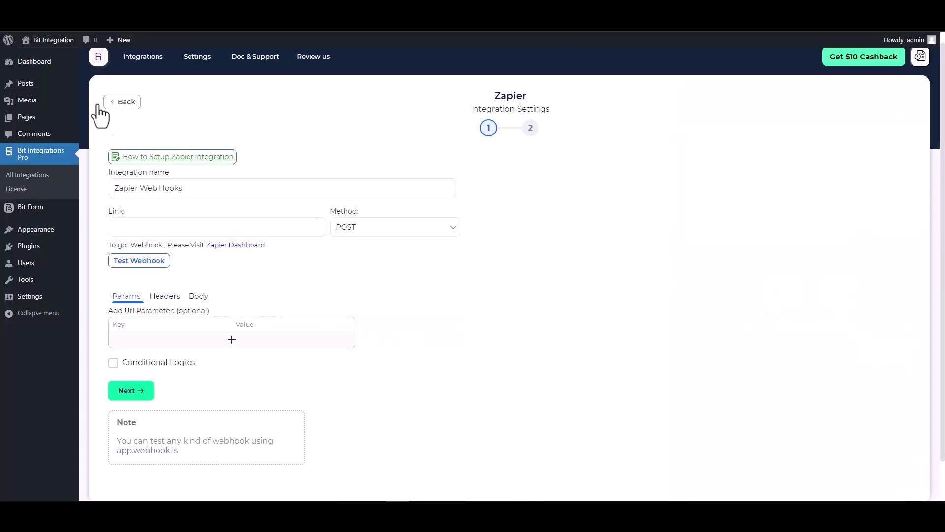
pyautogui.click(175, 228)
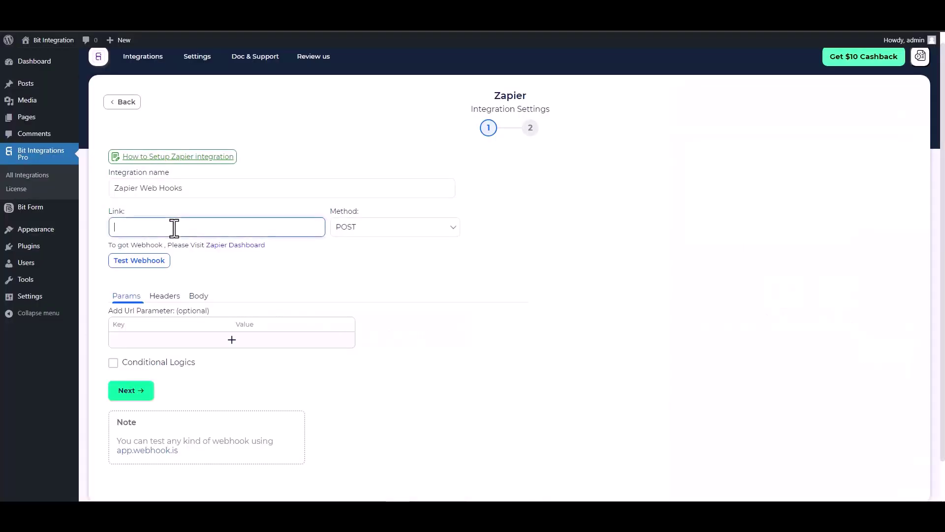
pyautogui.hotkey('ctrl', 'v')
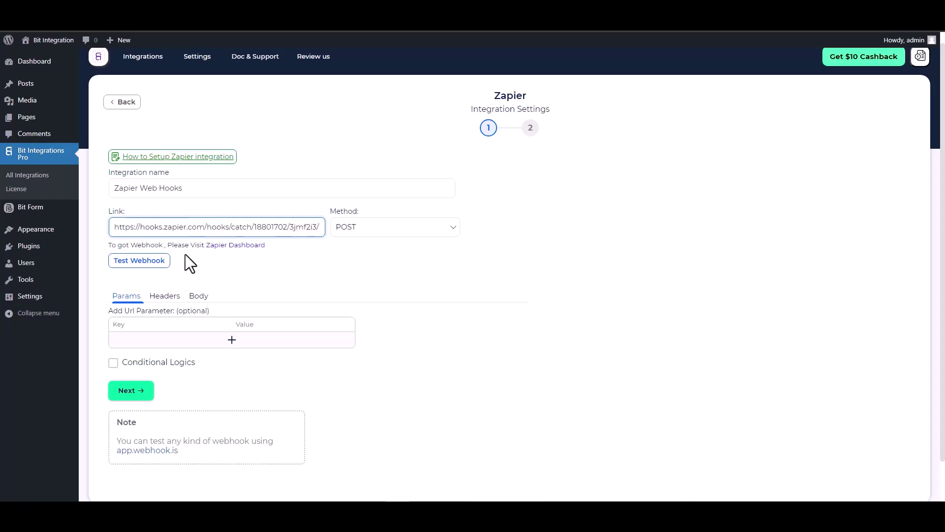
# Send all form data as application/json, leaving conditional logic off
pyautogui.click(197, 296)
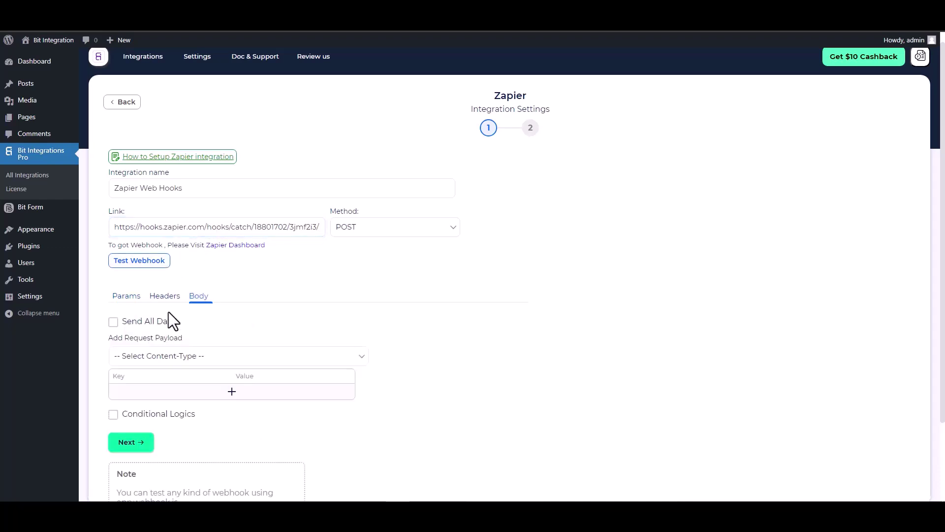
pyautogui.click(156, 321)
pyautogui.scroll(-2, 215, 289)
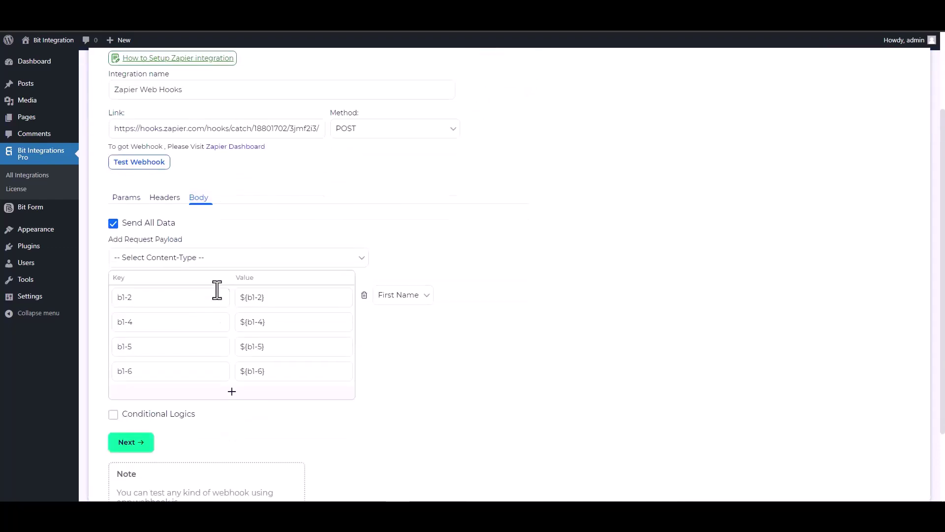
pyautogui.click(233, 260)
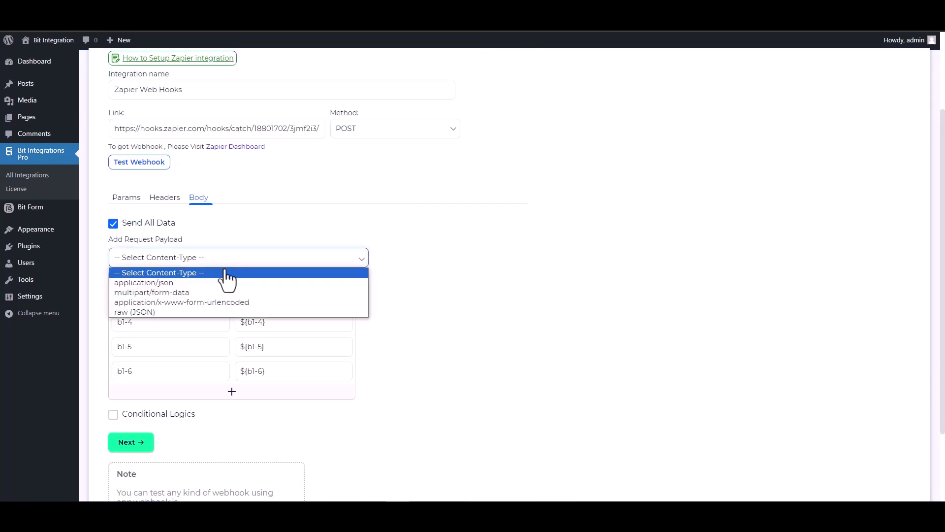
pyautogui.click(178, 285)
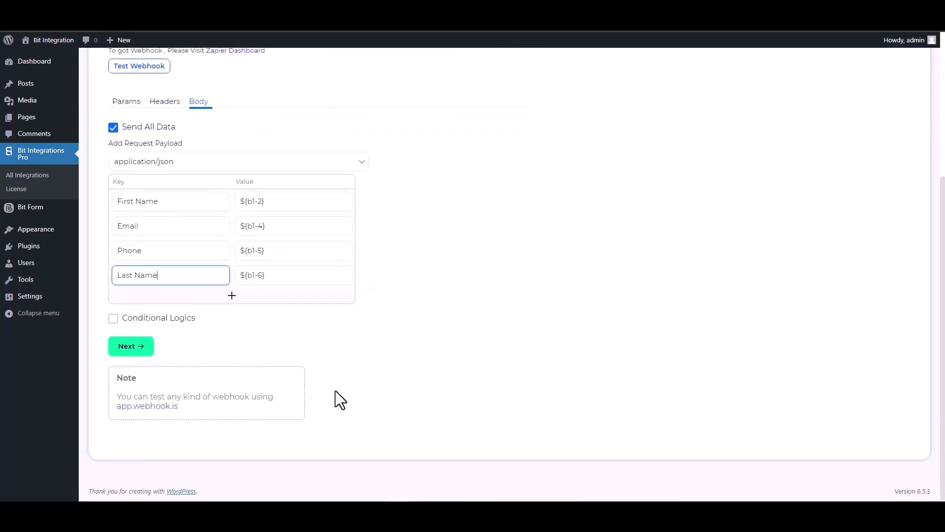
pyautogui.click(139, 319)
pyautogui.scroll(-2, 315, 355)
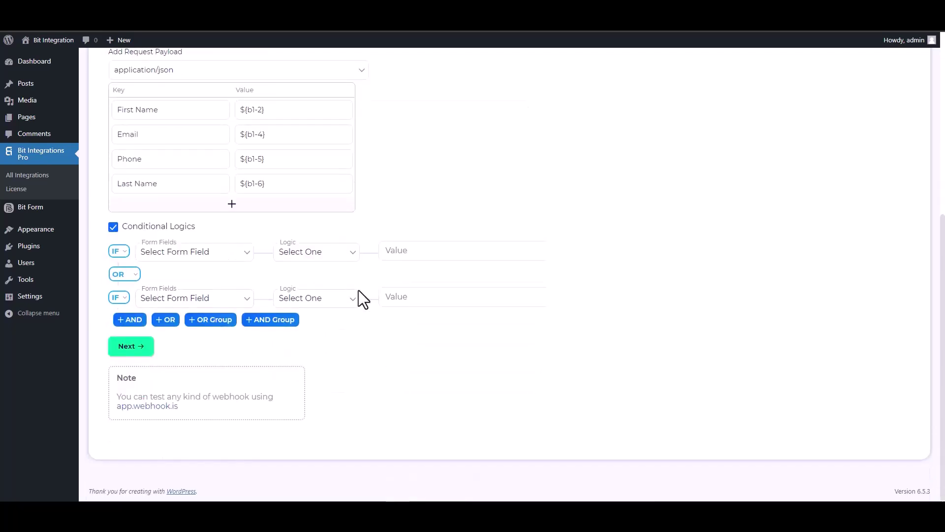
pyautogui.click(115, 227)
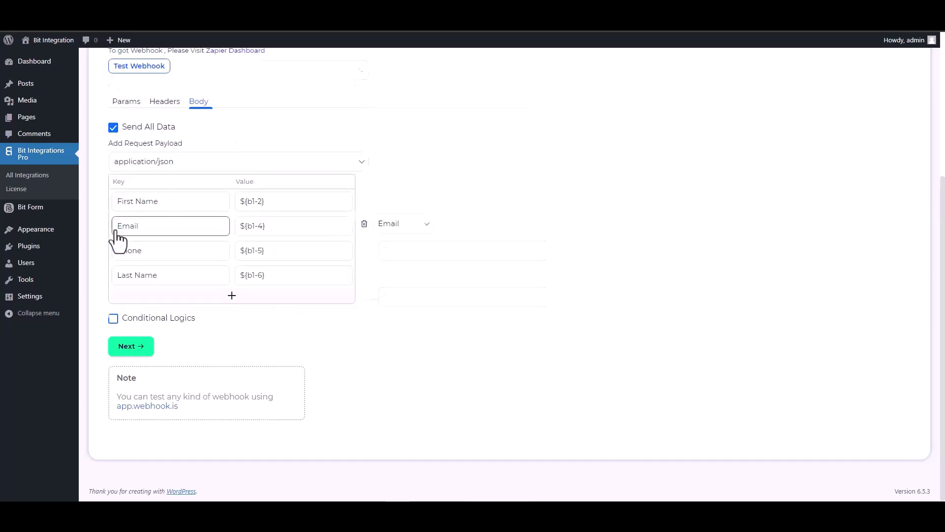
pyautogui.scroll(5, 428, 303)
# Send a test webhook to Zapier, then finish and save the integration
pyautogui.click(139, 272)
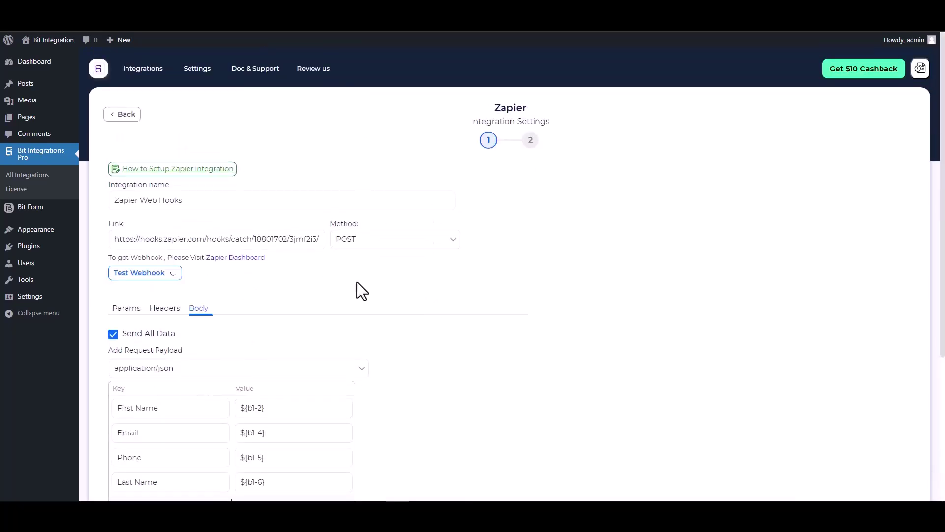
pyautogui.scroll(-1, 391, 305)
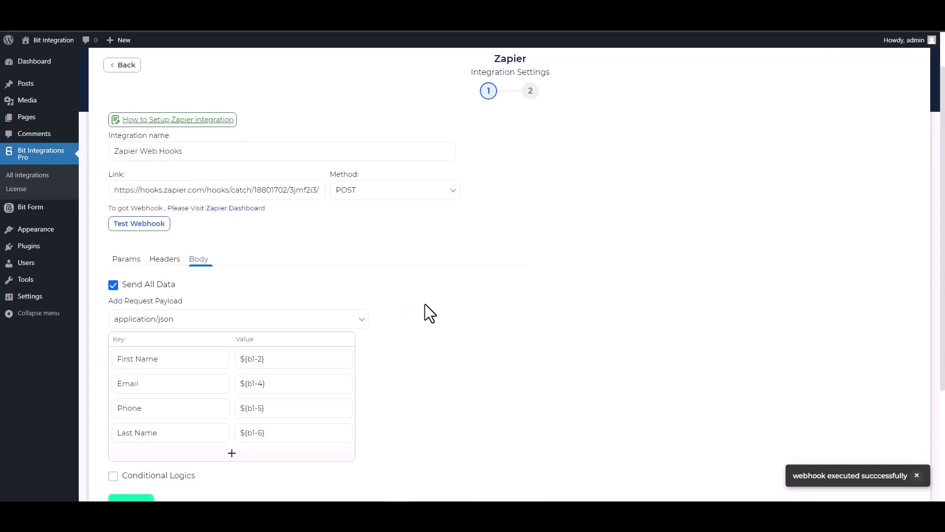
pyautogui.scroll(-1, 426, 305)
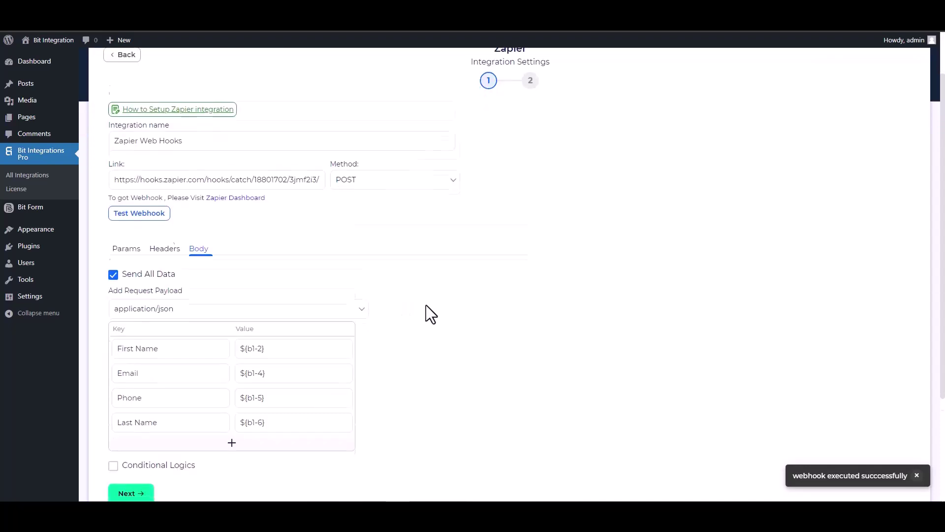
pyautogui.click(149, 457)
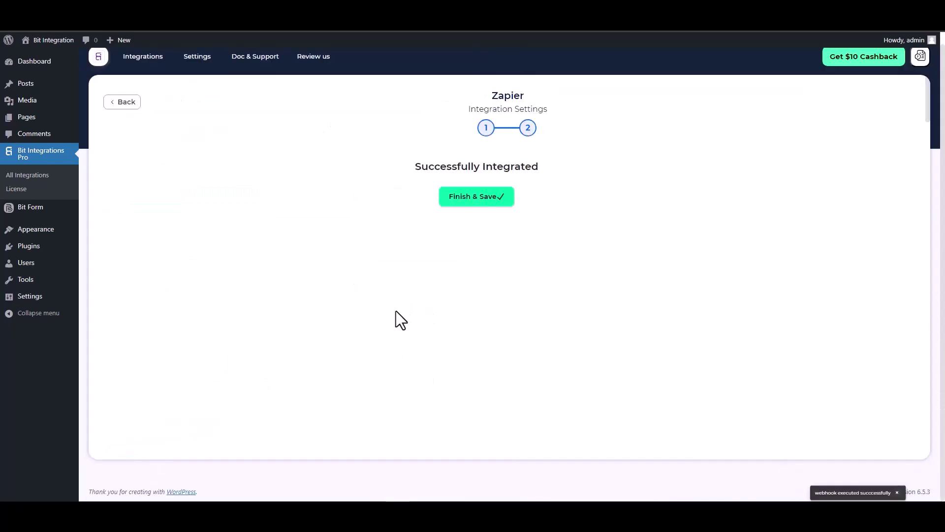
pyautogui.click(506, 198)
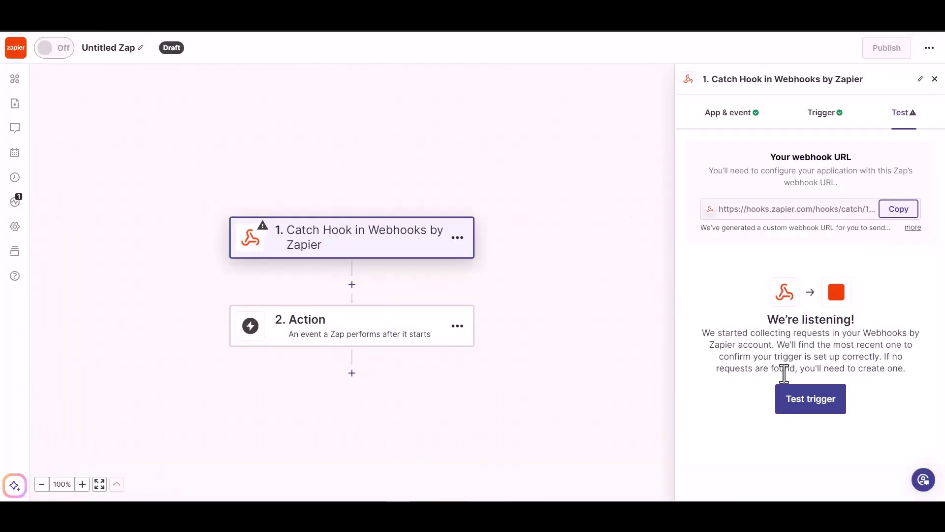
# Pull request A with First Name, Email, Phone and Last Name, then add an action
pyautogui.click(802, 407)
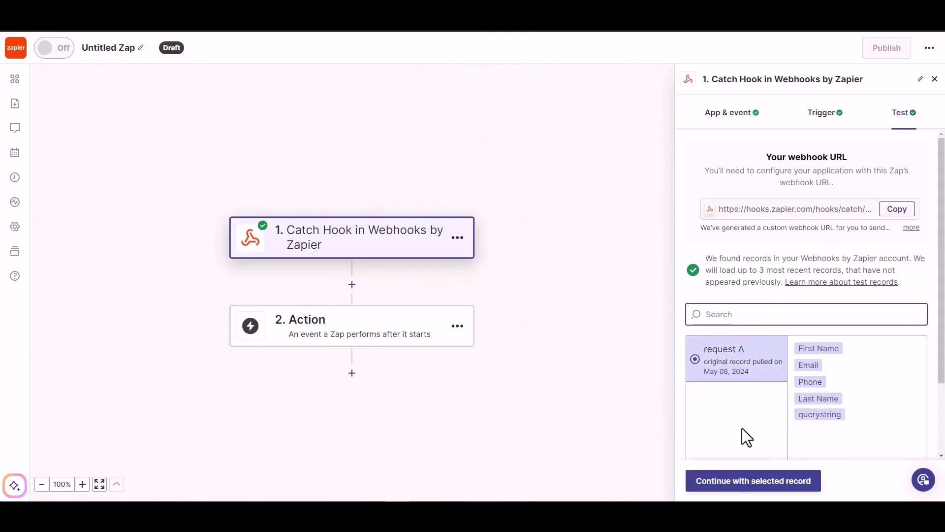
pyautogui.click(763, 488)
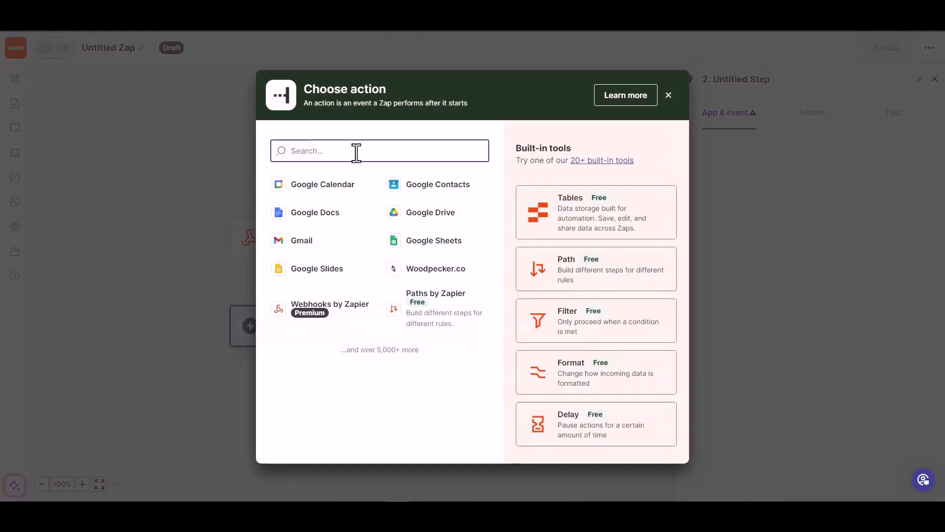
# Make step 2 a Woodpecker.co action with the Create/Update Prospect event
pyautogui.write('wood')
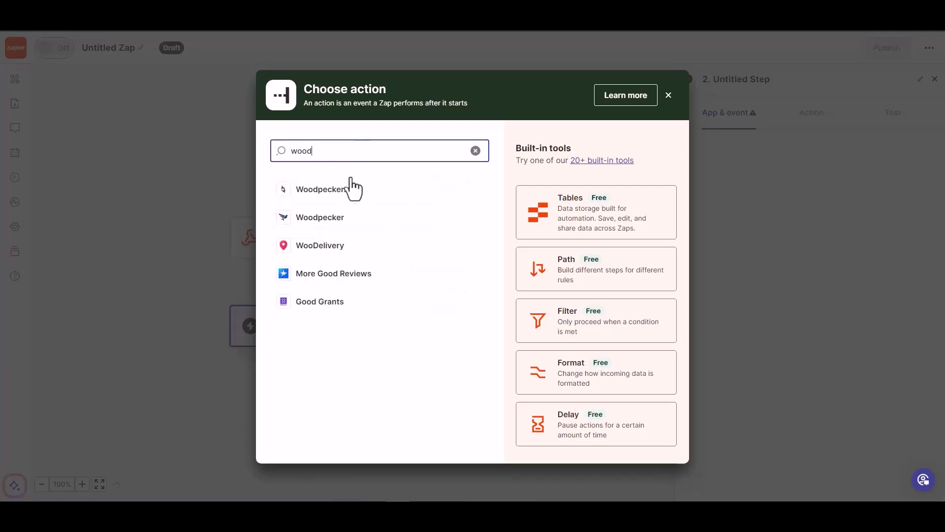
pyautogui.click(343, 192)
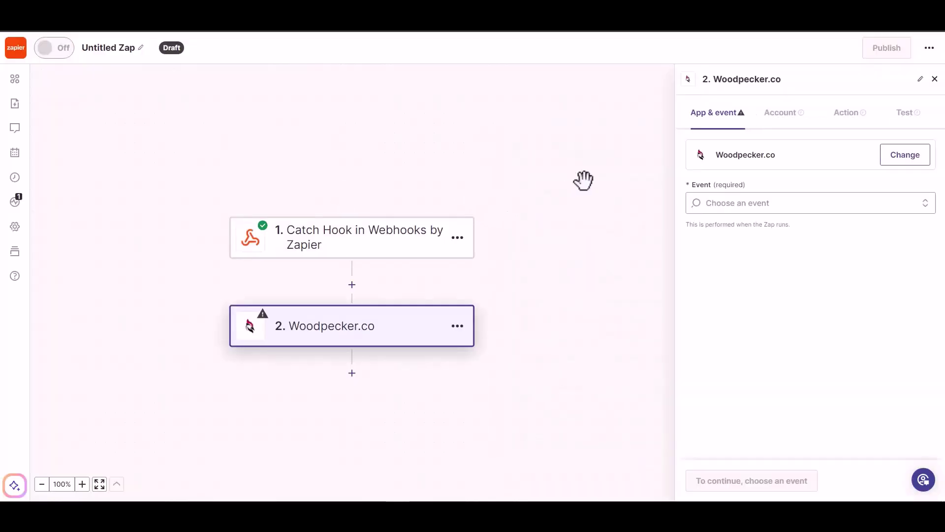
pyautogui.click(758, 204)
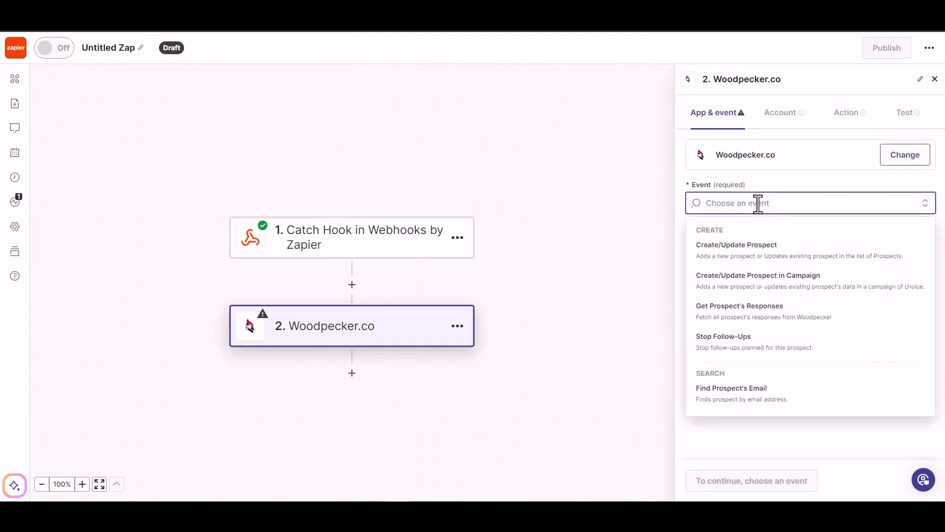
pyautogui.click(758, 257)
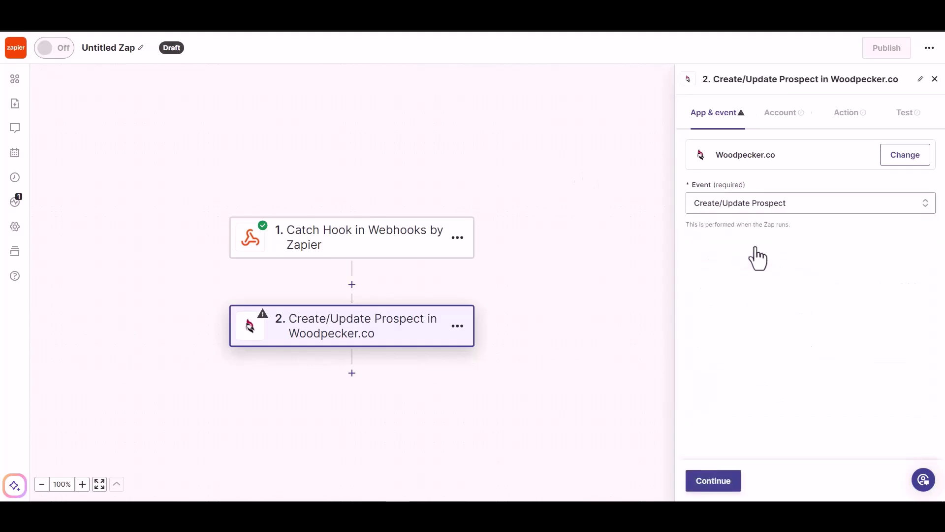
pyautogui.click(708, 487)
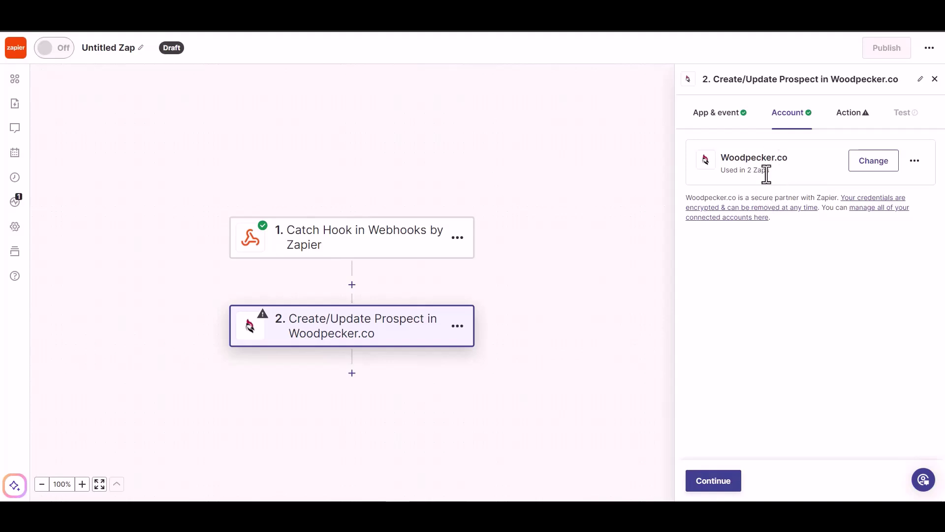
# Map the webhook's Email into the Woodpecker Email field
pyautogui.click(712, 483)
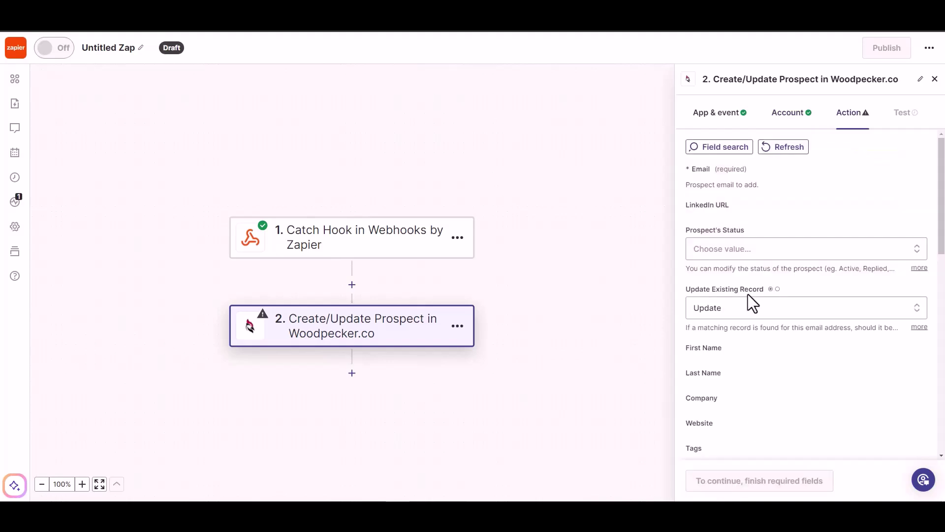
pyautogui.click(738, 187)
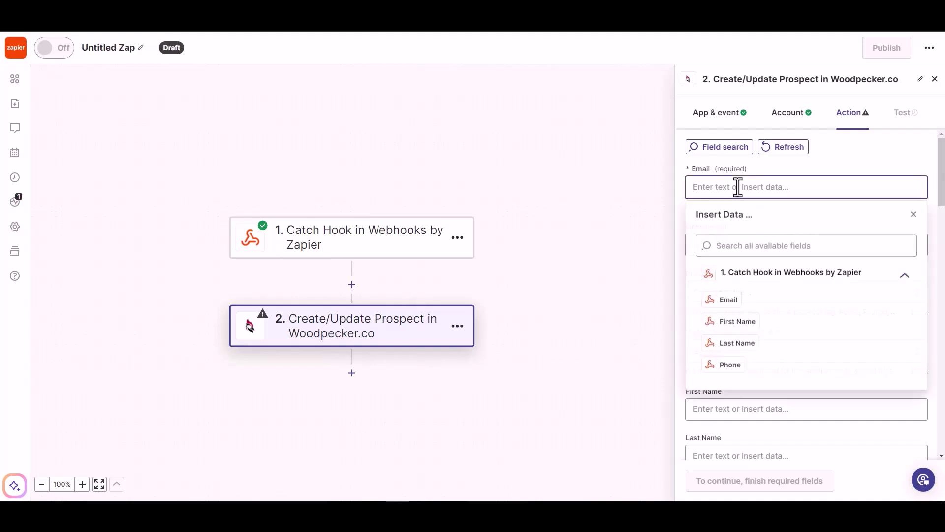
pyautogui.click(724, 299)
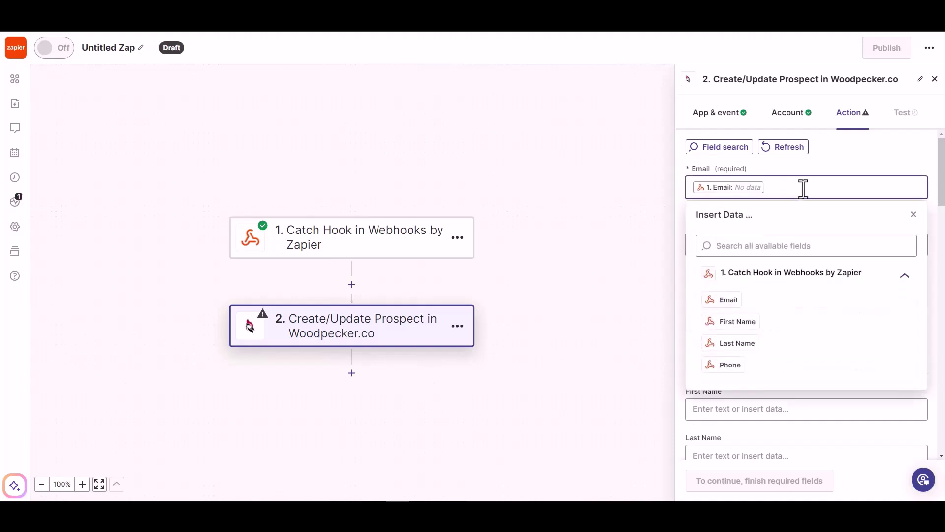
pyautogui.click(829, 161)
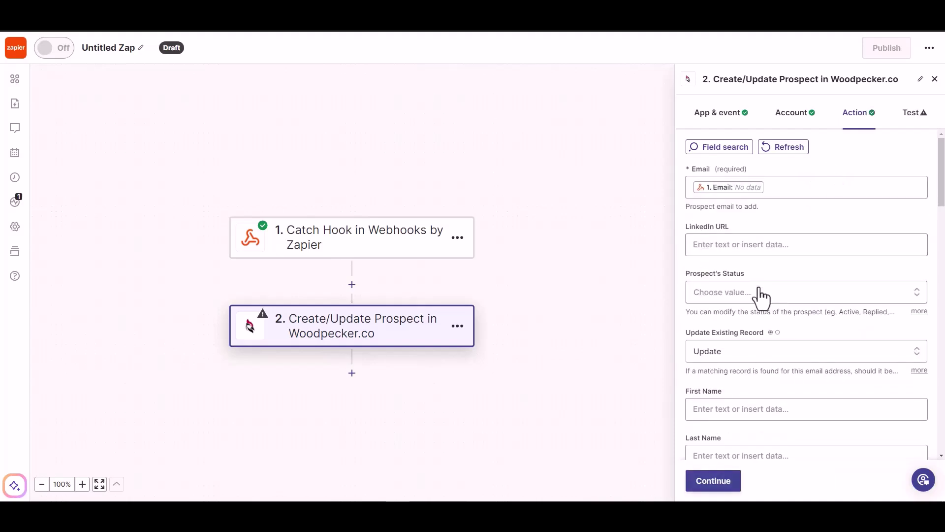
# Set the prospect status to ACTIVE, leaving LinkedIn URL empty
pyautogui.click(746, 296)
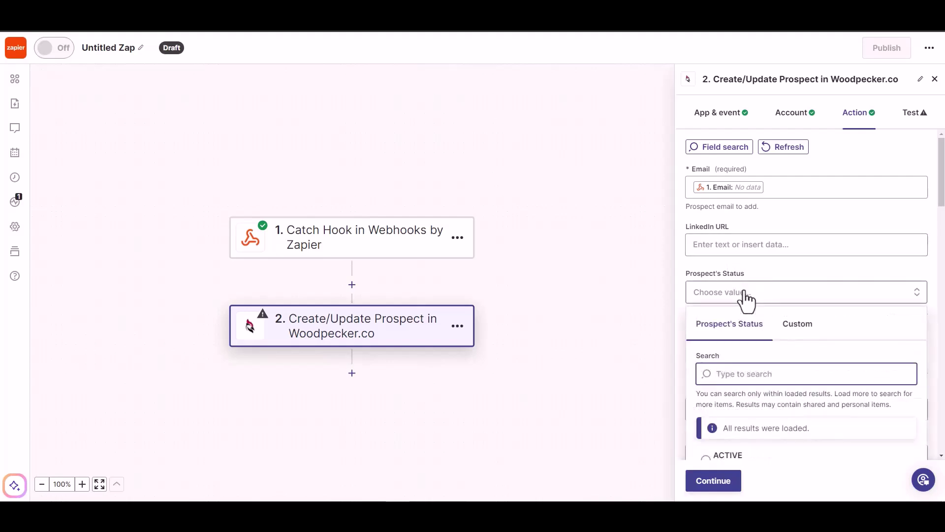
pyautogui.click(748, 246)
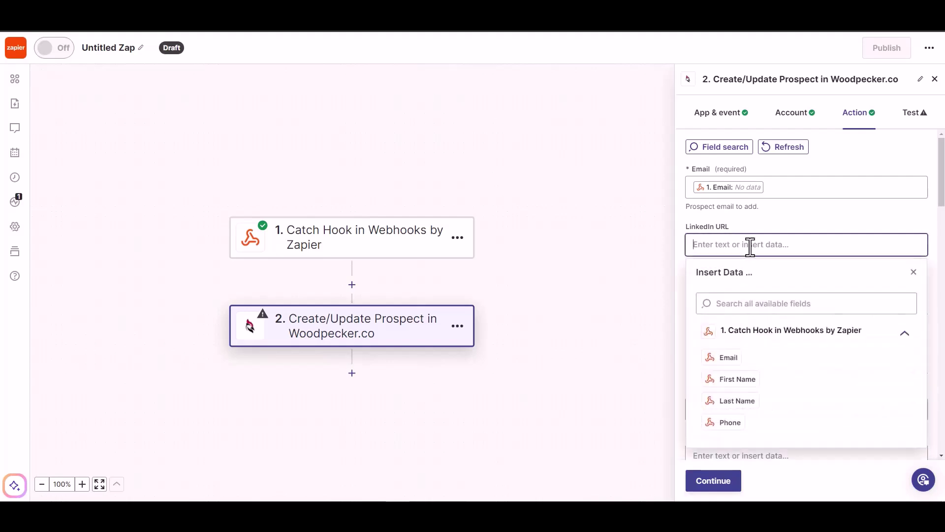
pyautogui.click(788, 218)
pyautogui.scroll(-1, 768, 271)
pyautogui.click(784, 243)
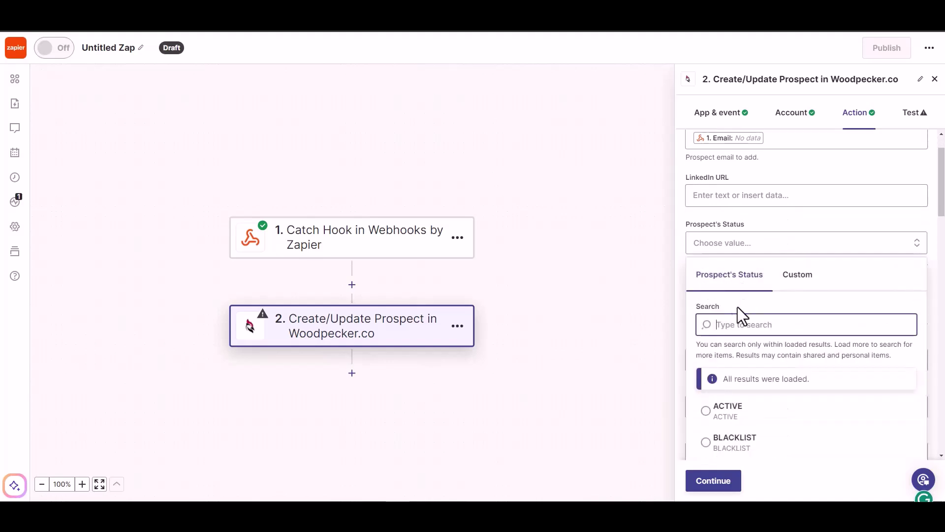
pyautogui.click(726, 410)
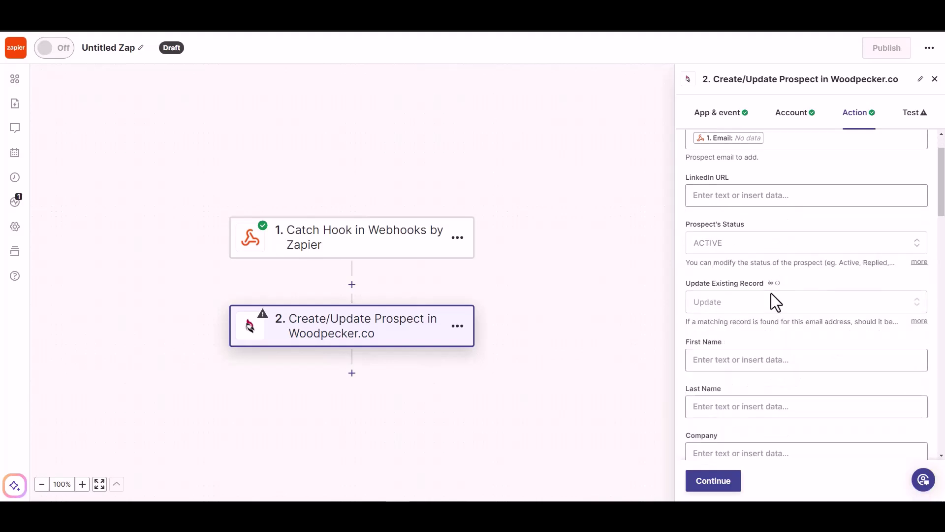
# Map the webhook's First Name and Last Name into the matching prospect fields
pyautogui.scroll(-1, 755, 322)
pyautogui.click(745, 311)
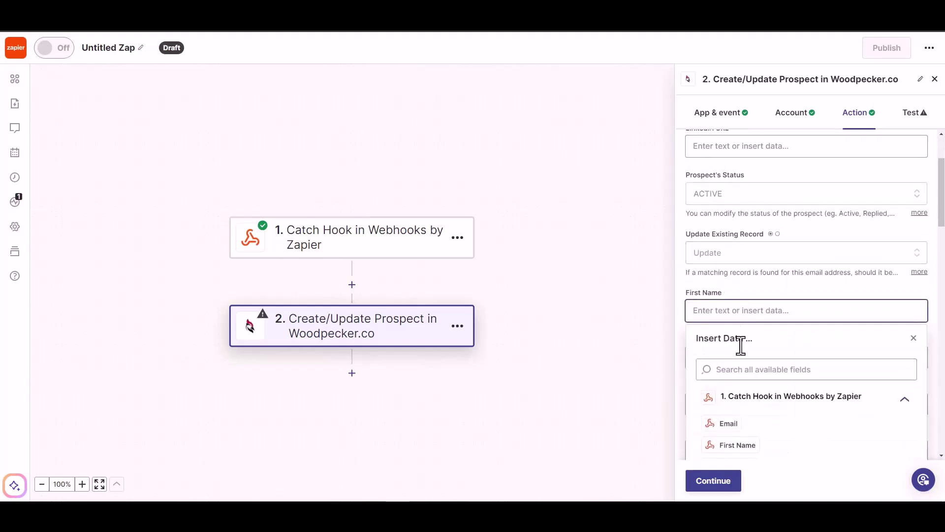
pyautogui.click(730, 441)
pyautogui.click(790, 282)
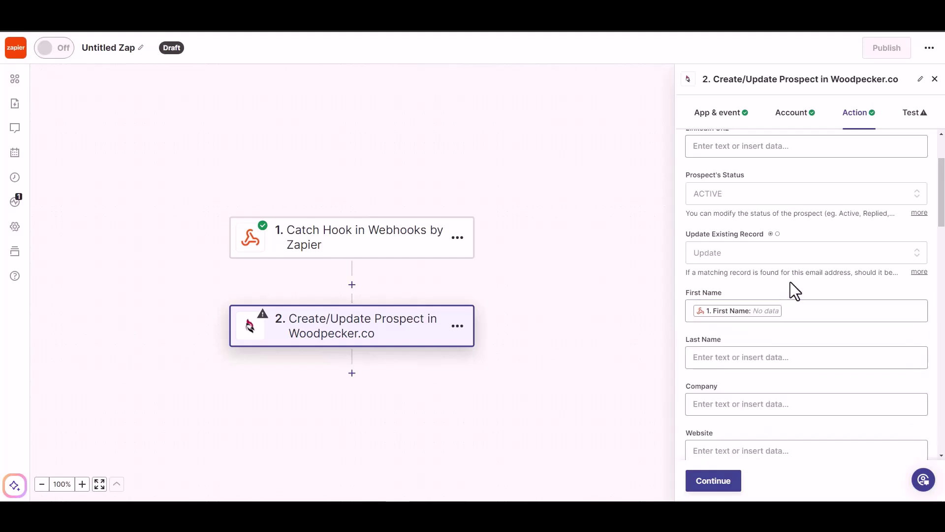
pyautogui.scroll(-2, 789, 282)
pyautogui.click(774, 261)
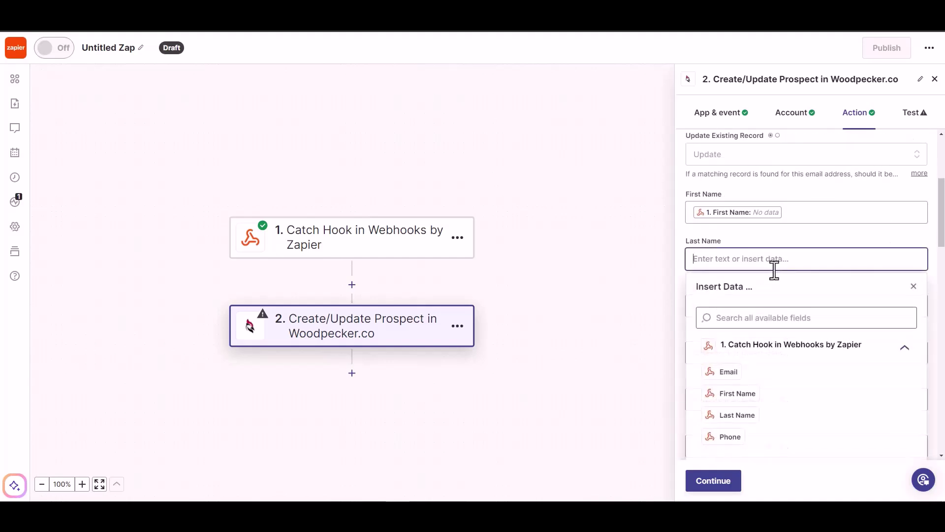
pyautogui.click(734, 415)
pyautogui.click(787, 250)
# Map the webhook's Phone into Phone, then continue and skip the action test
pyautogui.scroll(-1, 787, 248)
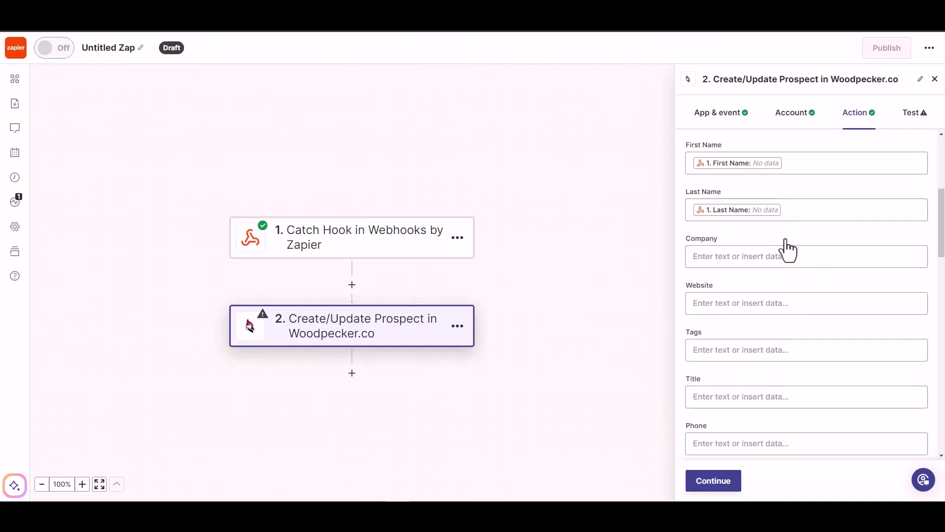
pyautogui.scroll(-1, 822, 403)
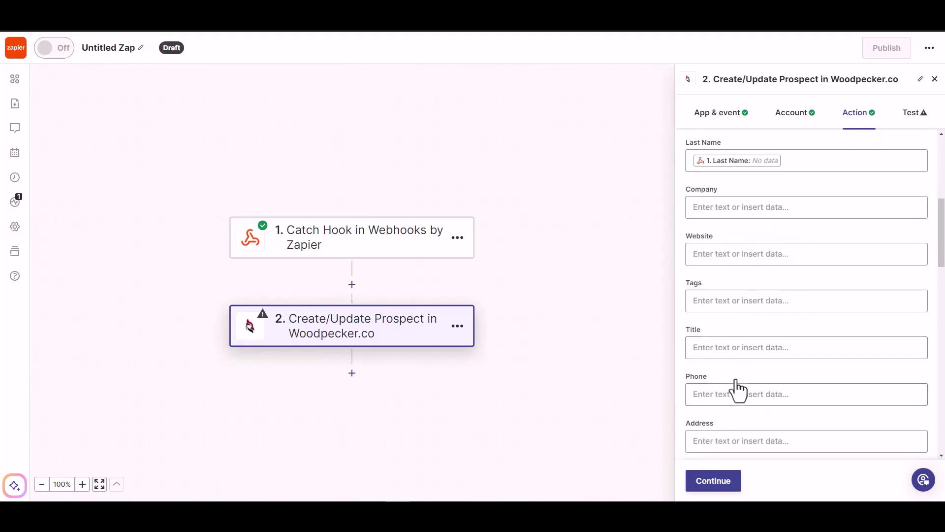
pyautogui.click(741, 397)
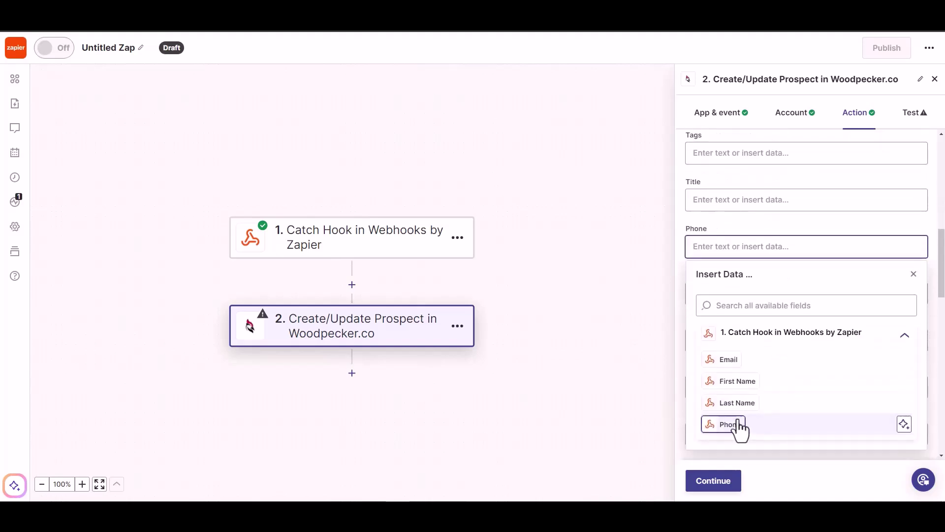
pyautogui.click(734, 425)
pyautogui.click(773, 218)
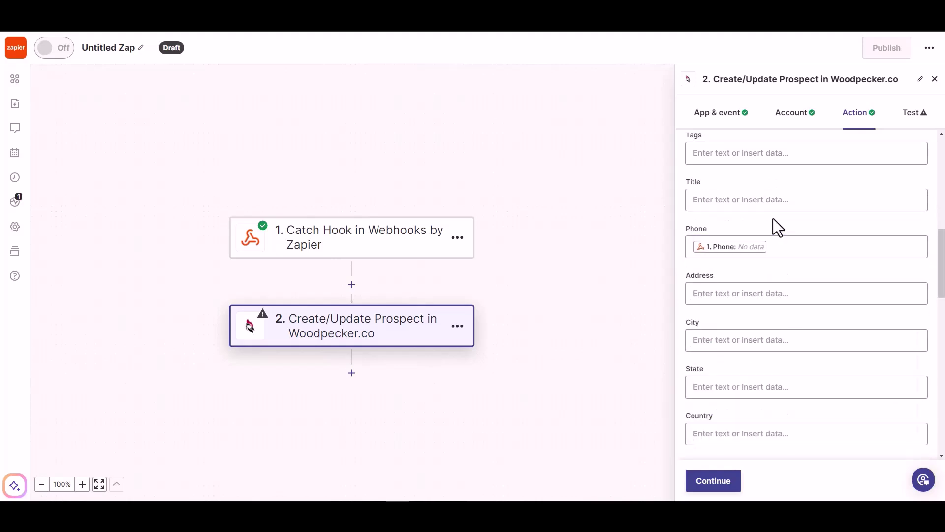
pyautogui.scroll(-5, 748, 334)
pyautogui.click(712, 481)
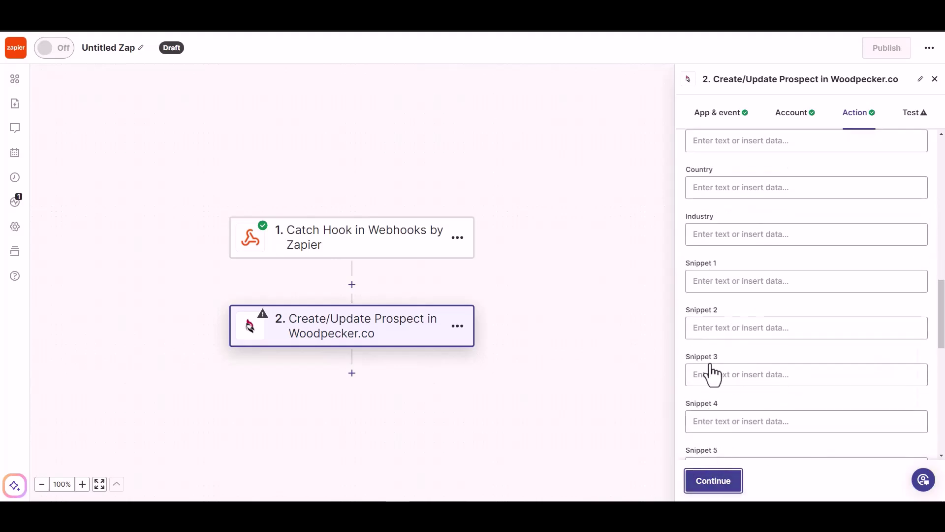
pyautogui.click(732, 479)
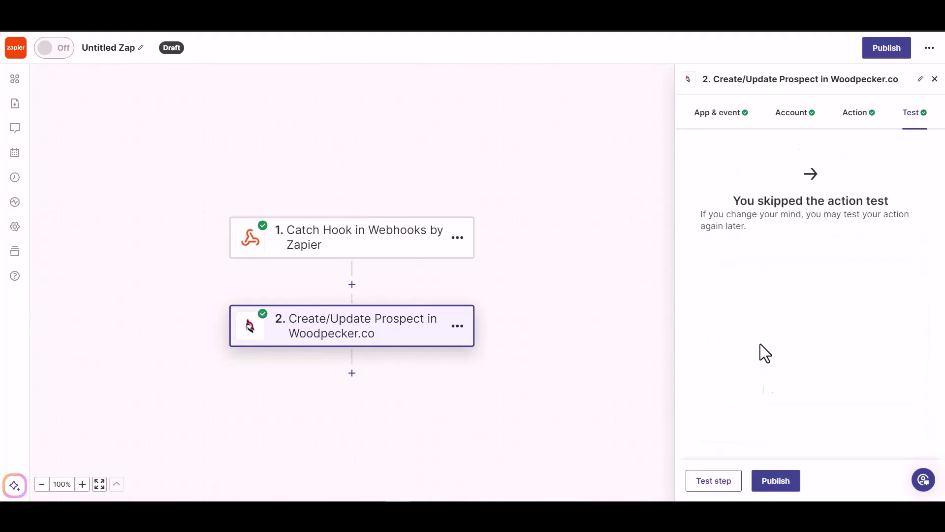
# Publish the Zap and rename it from Untitled Zap to 'Bit Integrations'
pyautogui.click(773, 485)
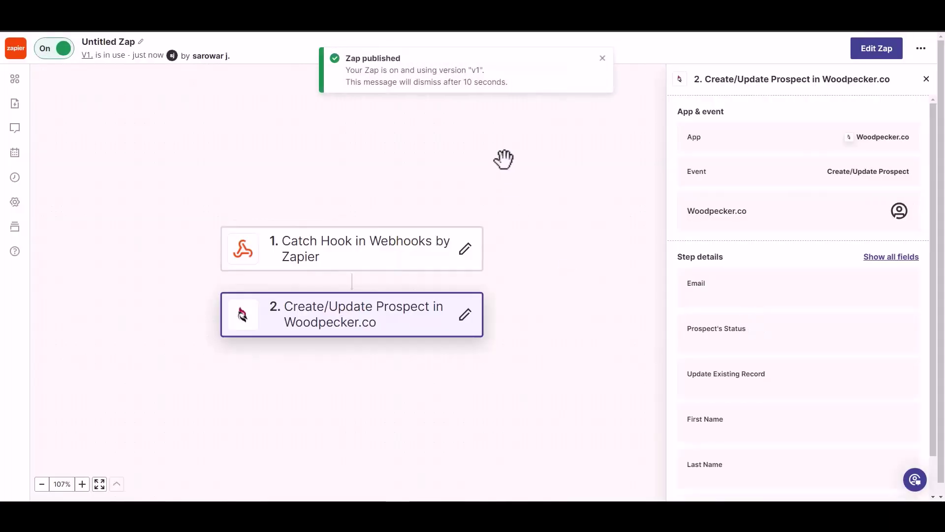
pyautogui.click(116, 41)
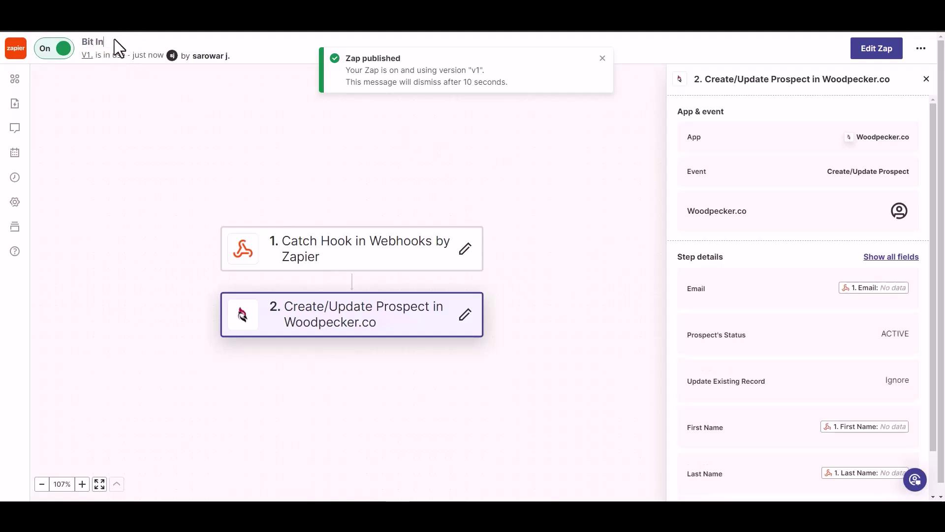
pyautogui.write('Bit Integrations')
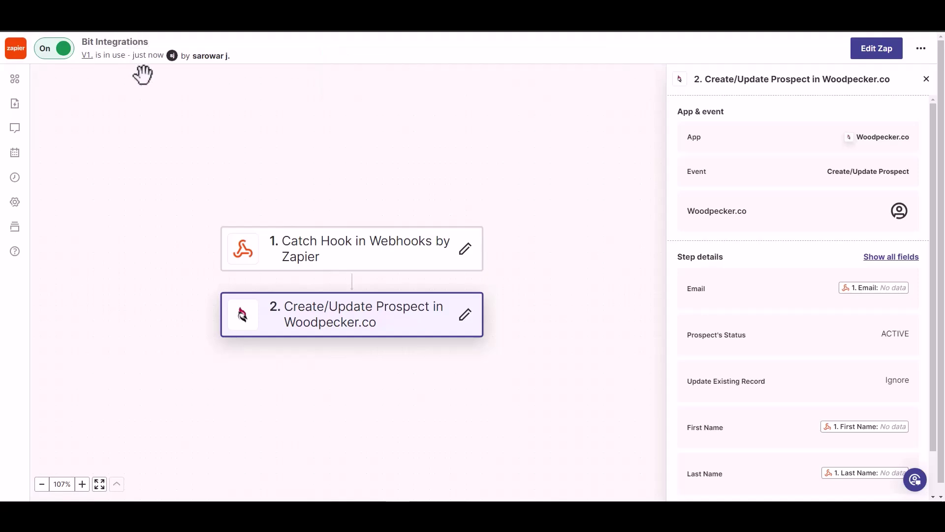
pyautogui.click(169, 95)
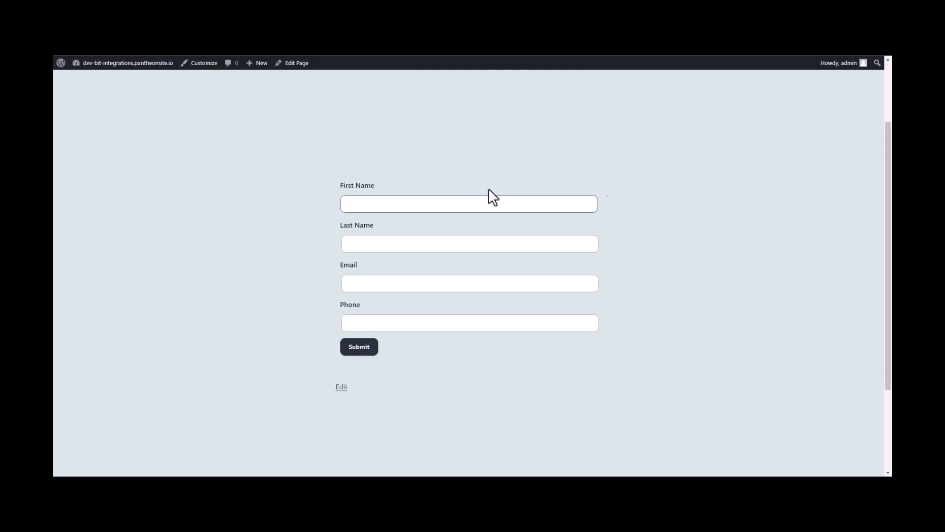
# Submit the contact form with first name Bit, last name Integrations, an e-mail and a phone
pyautogui.click(431, 203)
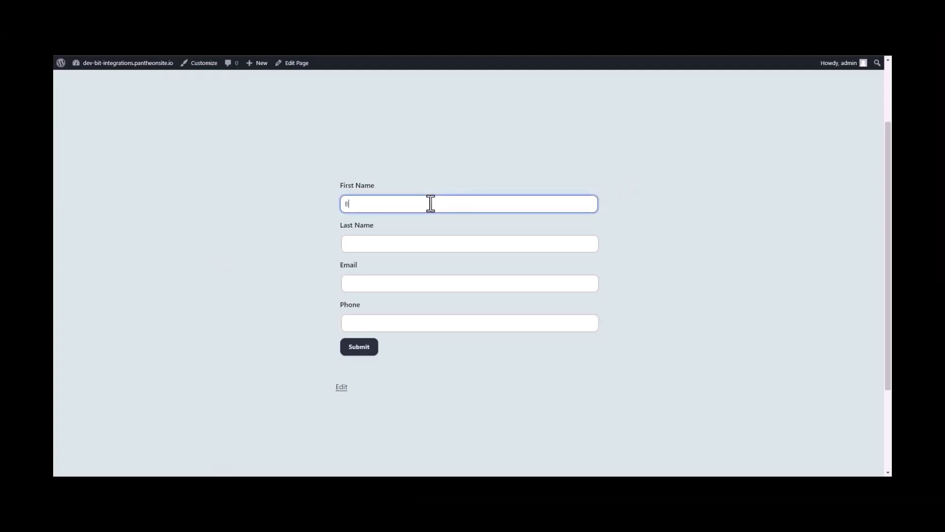
pyautogui.press('Tab')
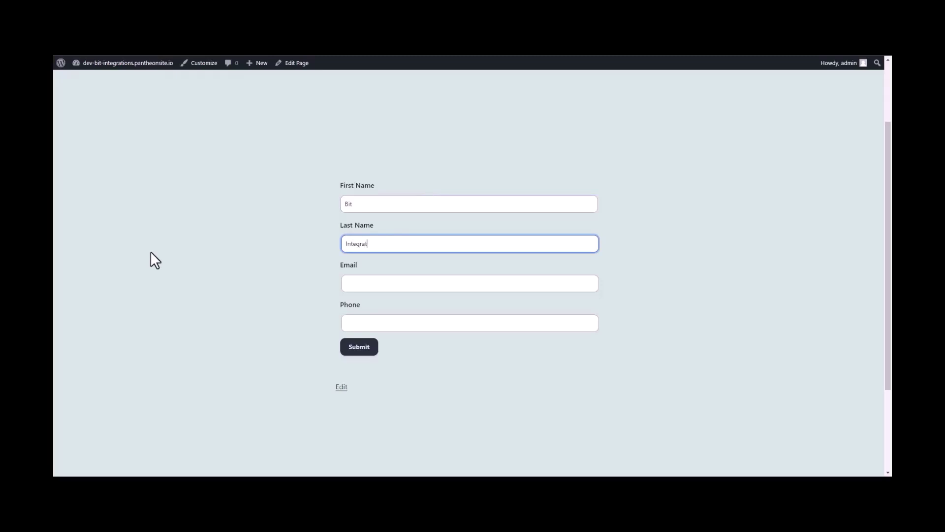
pyautogui.click(360, 287)
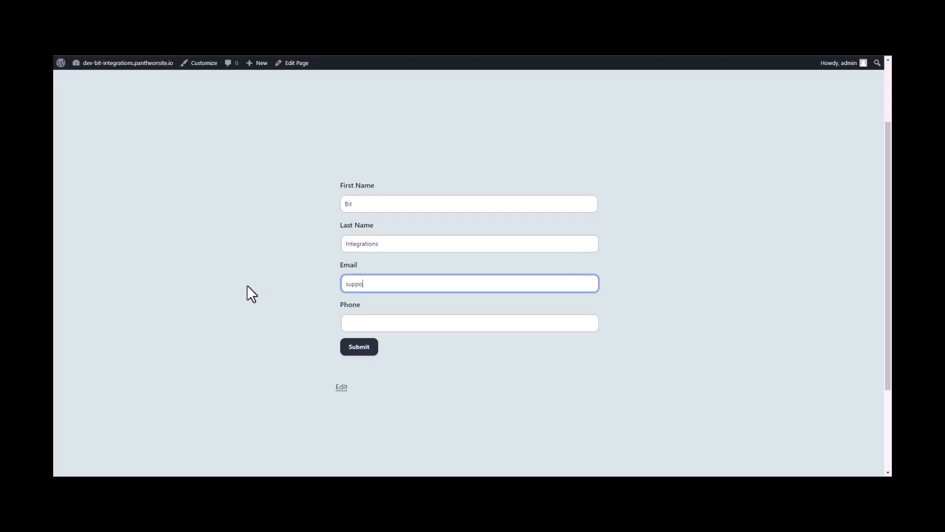
pyautogui.click(361, 323)
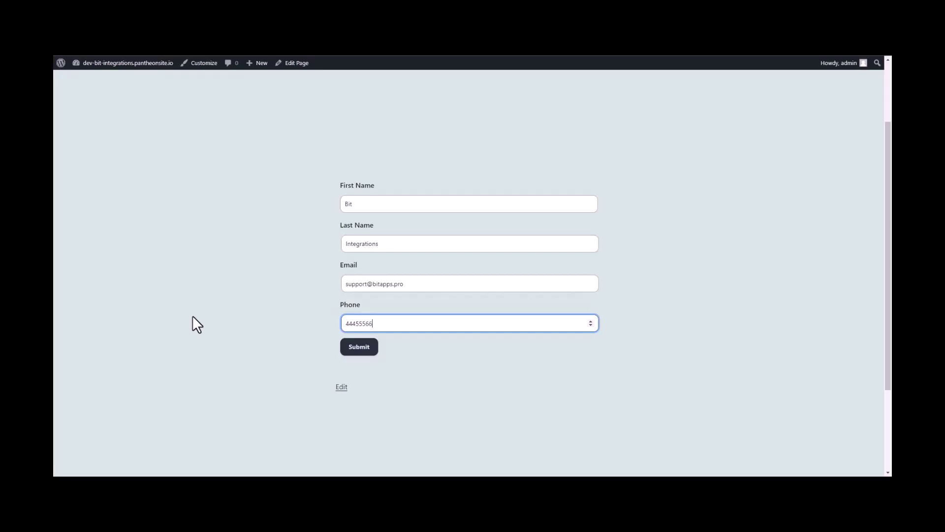
pyautogui.click(361, 347)
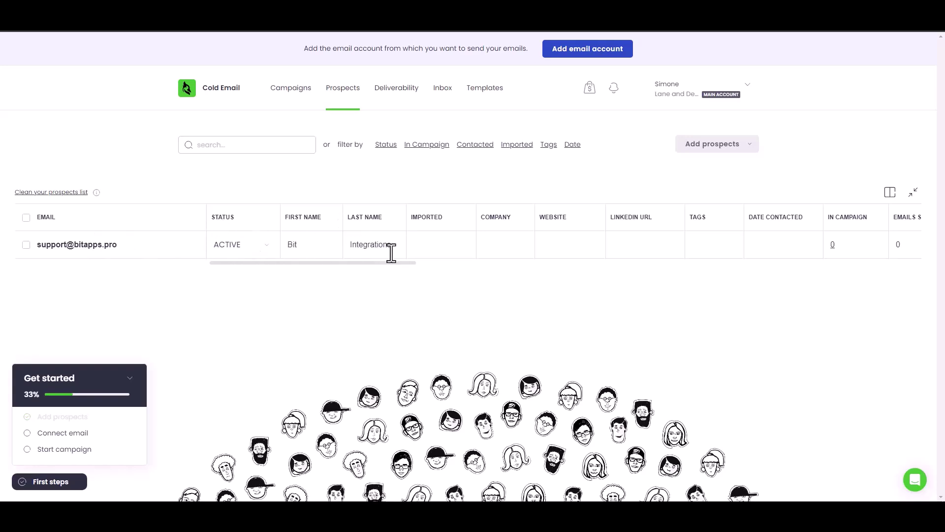
# Check the Bit Integrations prospect row's e-mail, ACTIVE status and name in Woodpecker
pyautogui.click(87, 247)
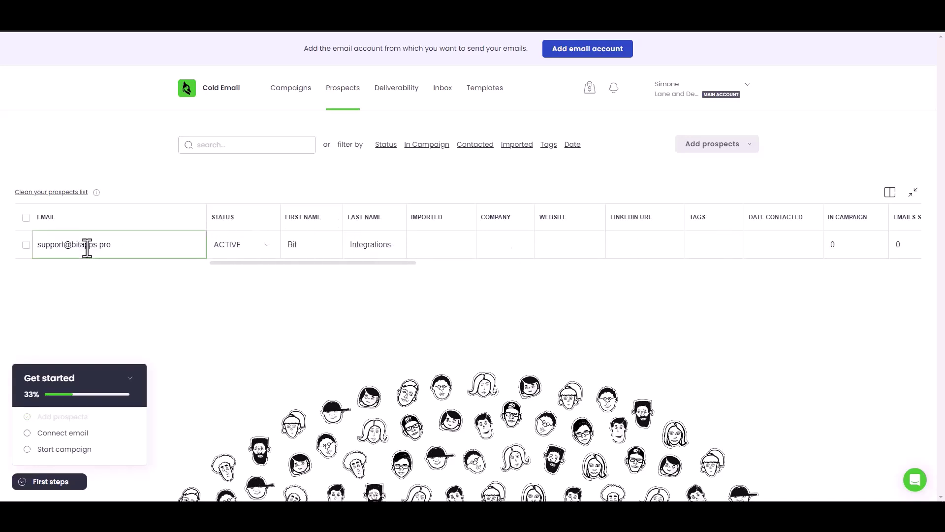
pyautogui.click(136, 299)
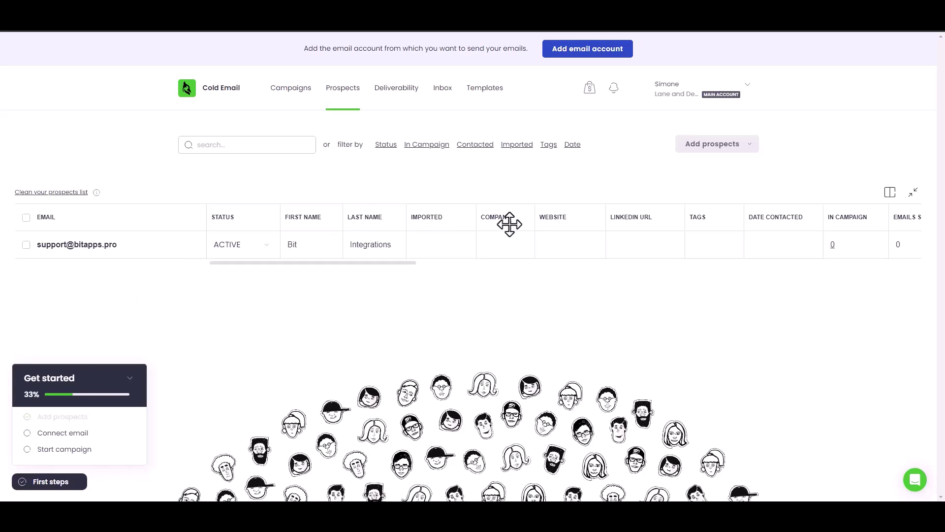